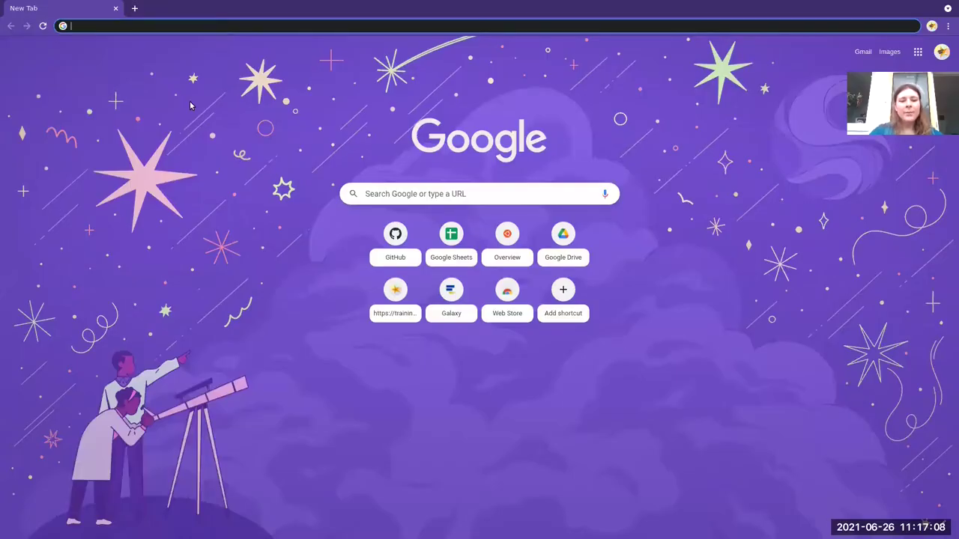
Open gxy.io/gat, the admin-training GitHub README, read down to Important Links, then start a new tab.
text(gxy.io/gat)
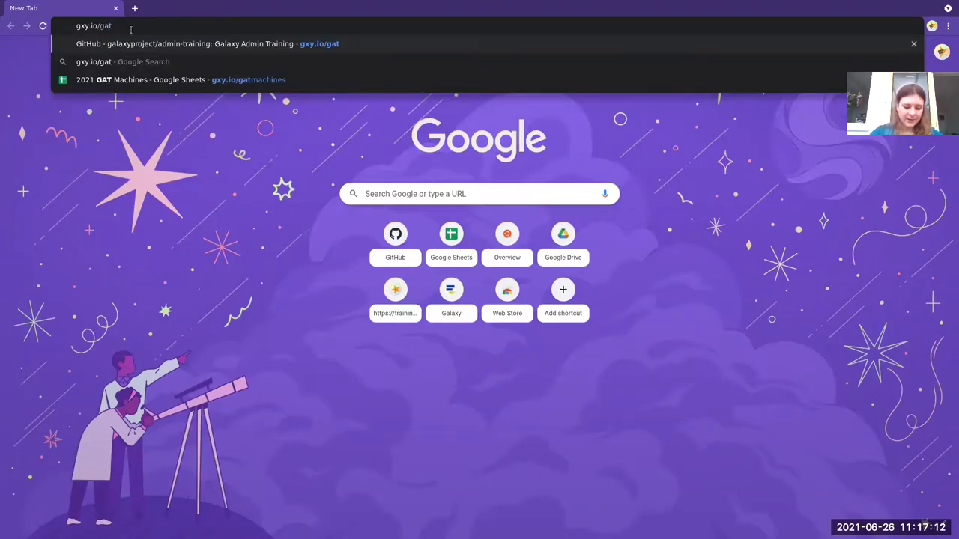
key(Return)
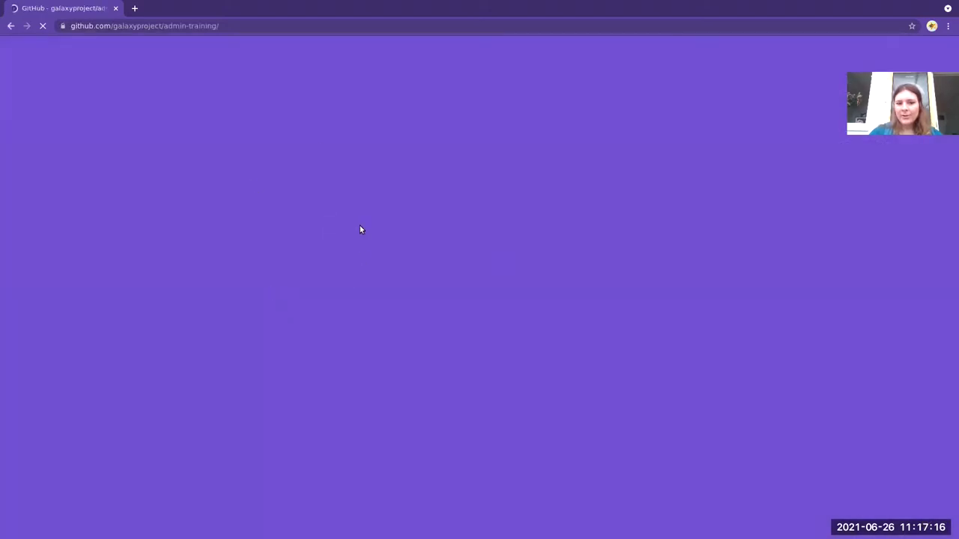
scroll(334, 289, down, 10)
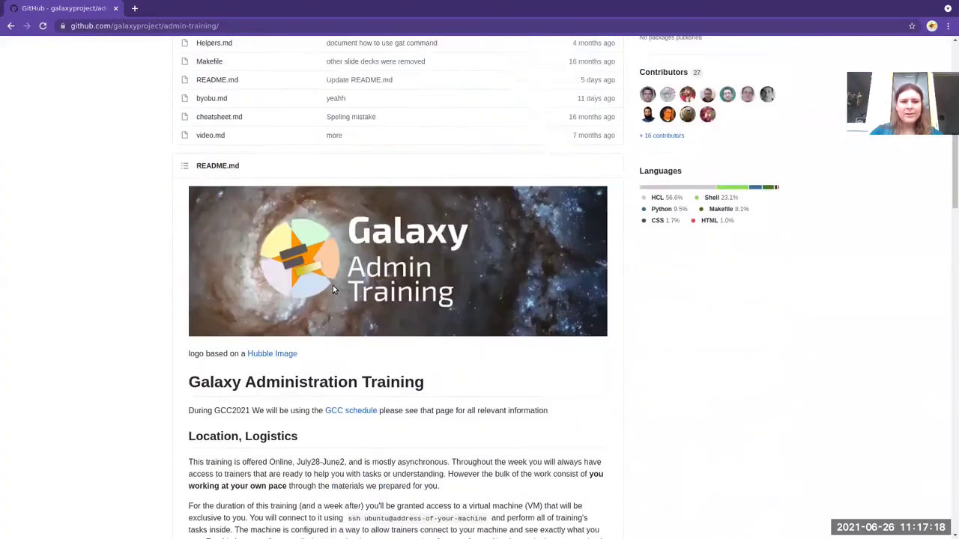
scroll(332, 289, down, 5)
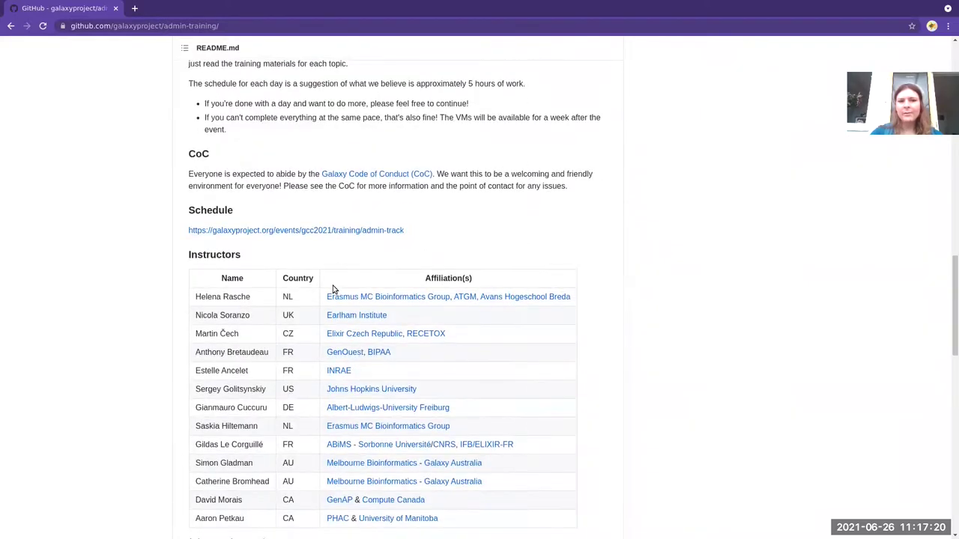
scroll(302, 172, up, 4)
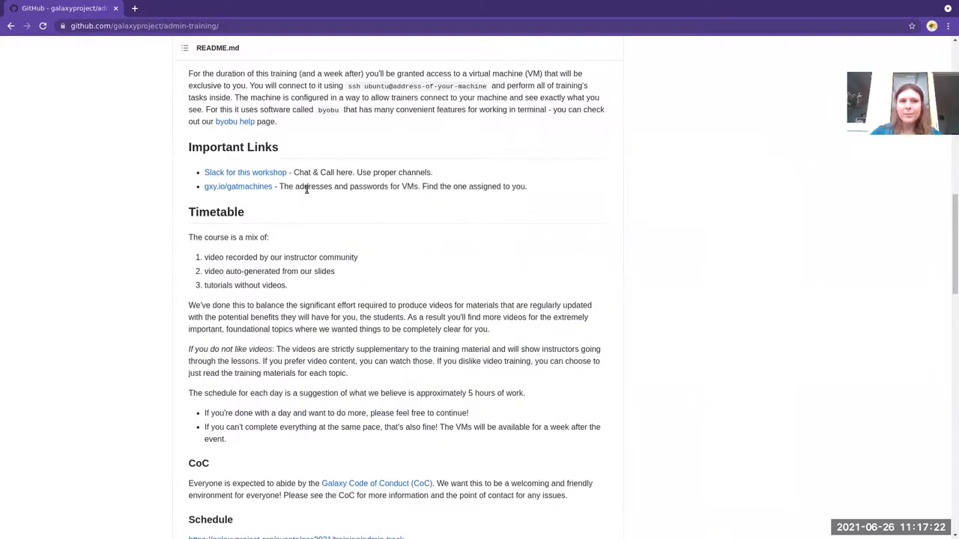
key(ctrl+t)
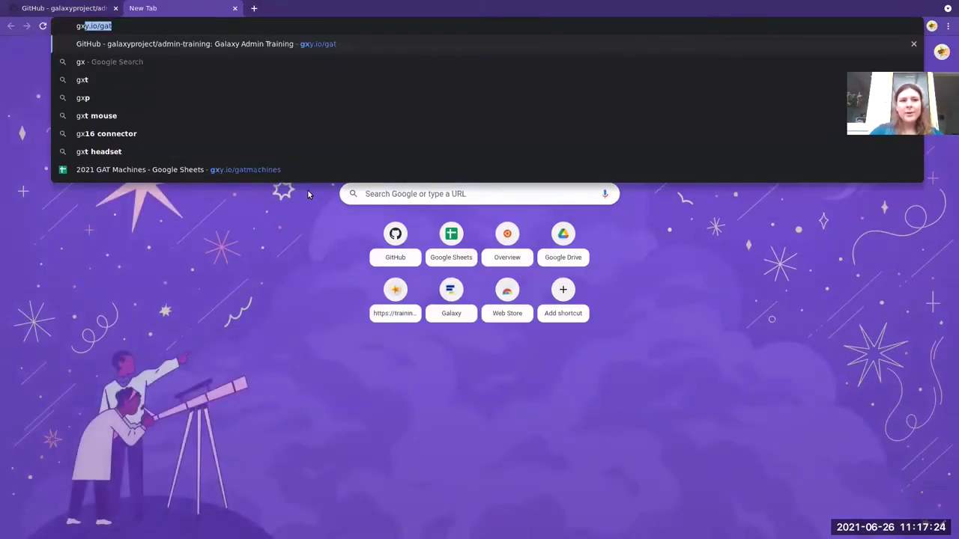
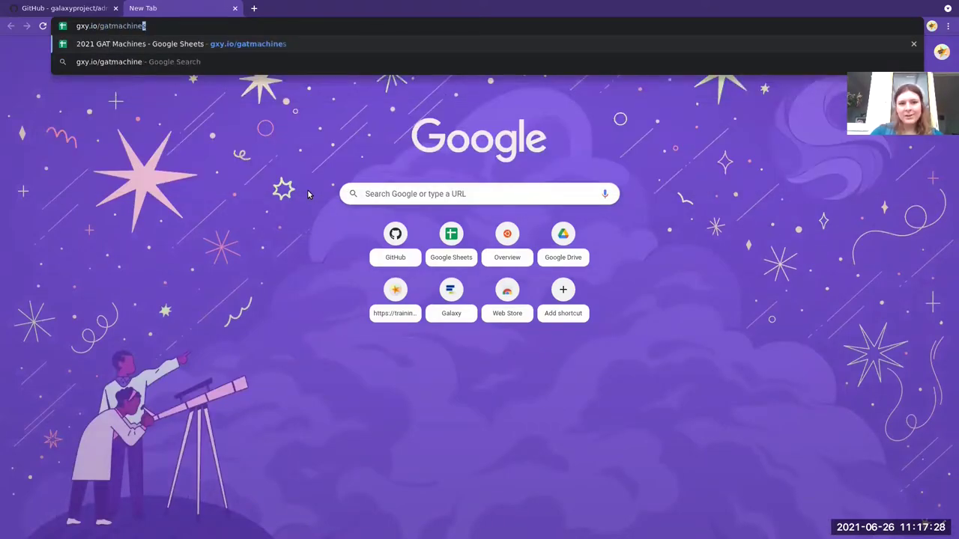
key(Return)
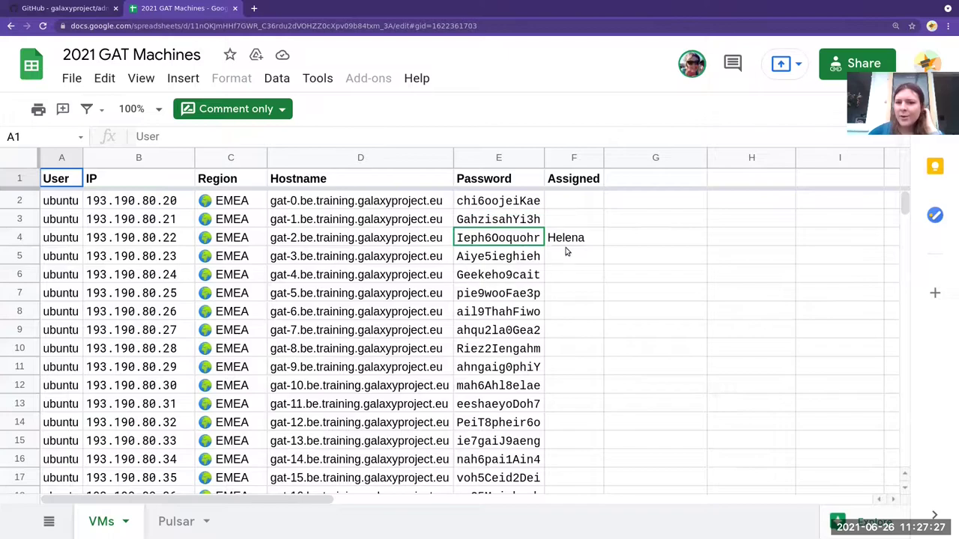
click(591, 237)
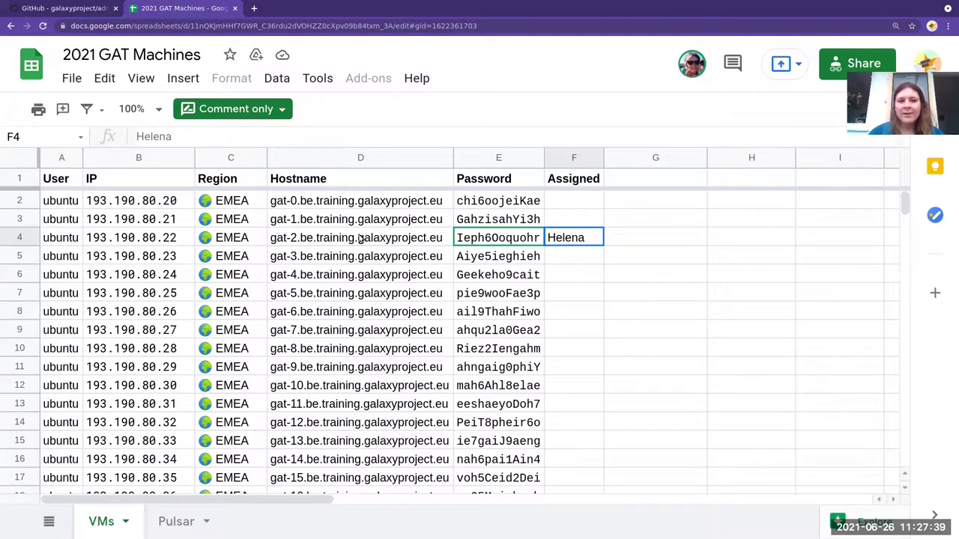
Open a new terminal, enlarge its font, clear the screen and begin an ssh command.
key(super+Return)
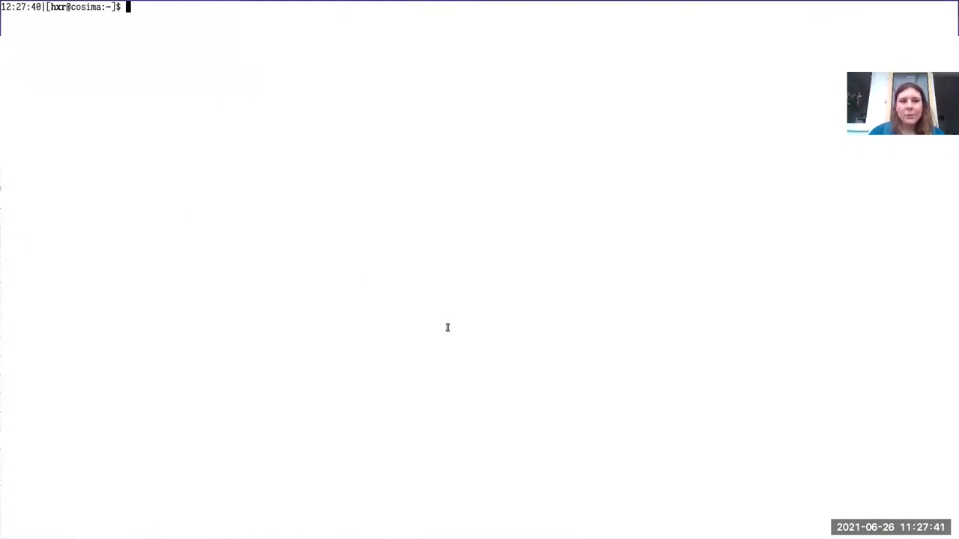
key(ctrl+plus)
key(ctrl+plus)
key(ctrl+plus)
key(ctrl+plus)
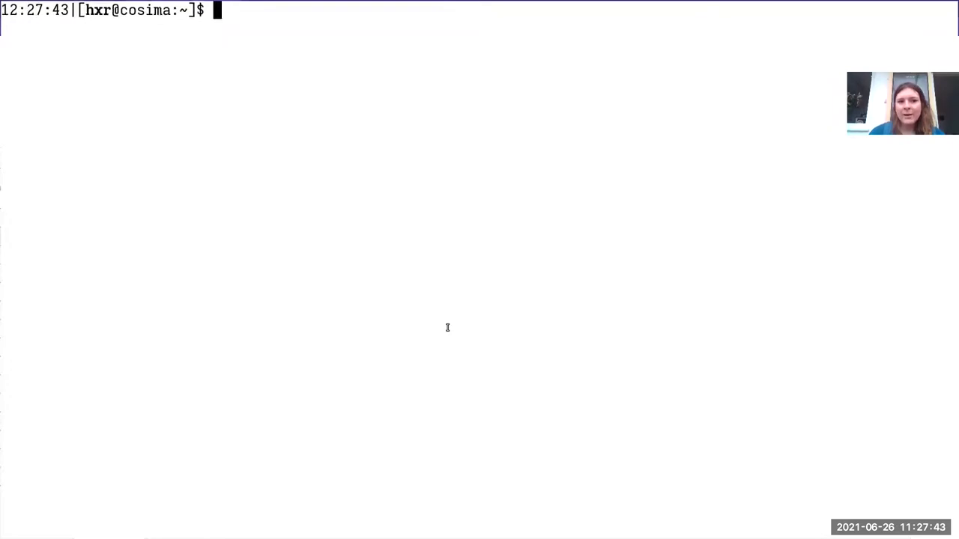
key(Return)
key(Return)
text(ls)
key(Return)
text(ss)
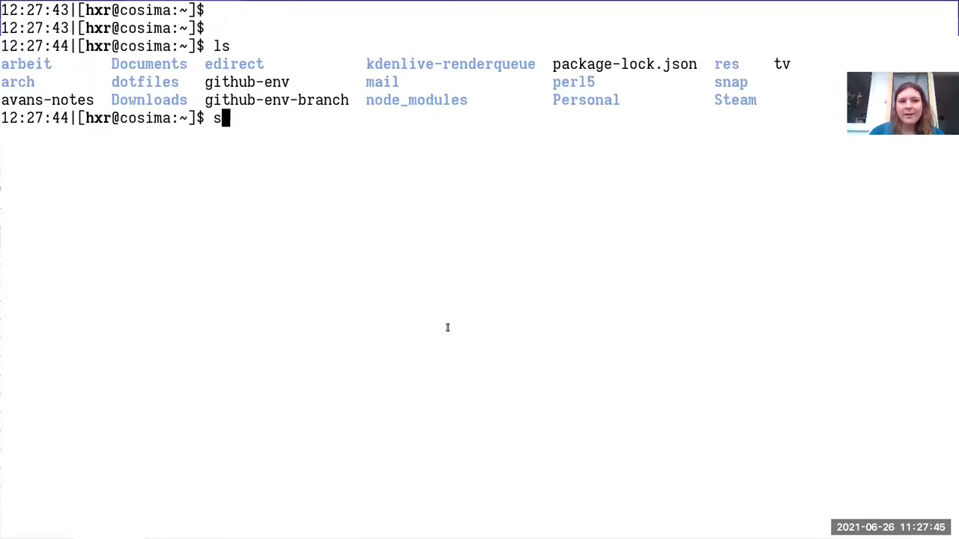
key(ctrl+c)
key(ctrl+l)
text(ssh)
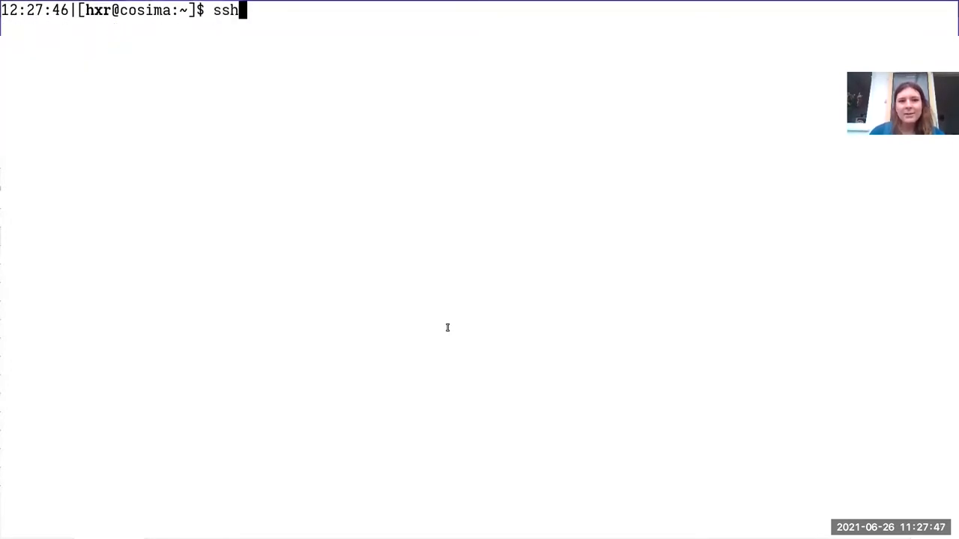
key(alt+Tab)
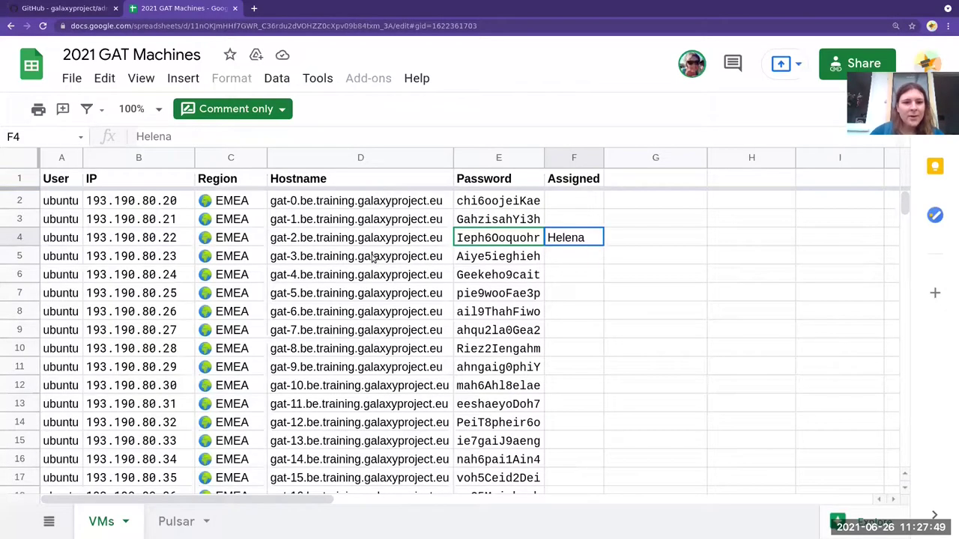
click(323, 245)
key(ctrl+c)
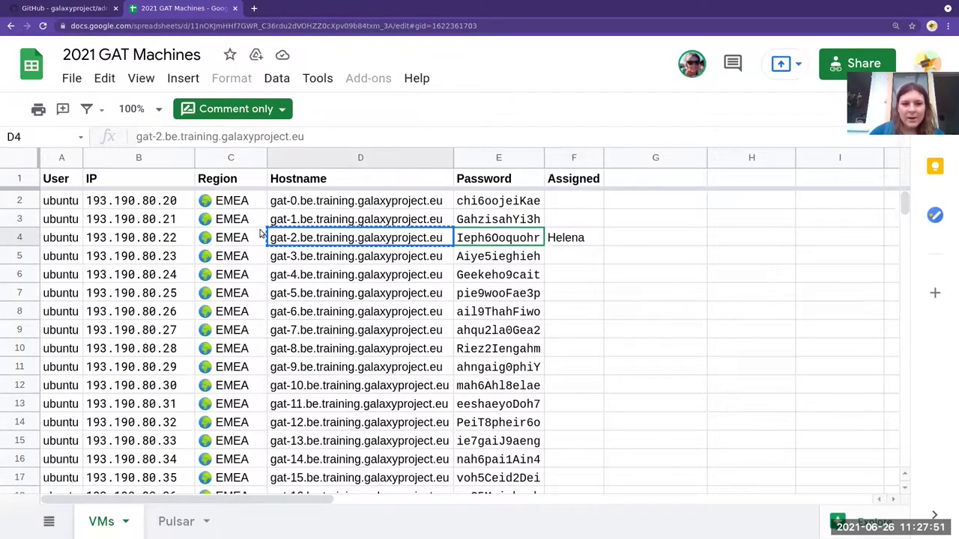
key(alt+Tab)
text(ub)
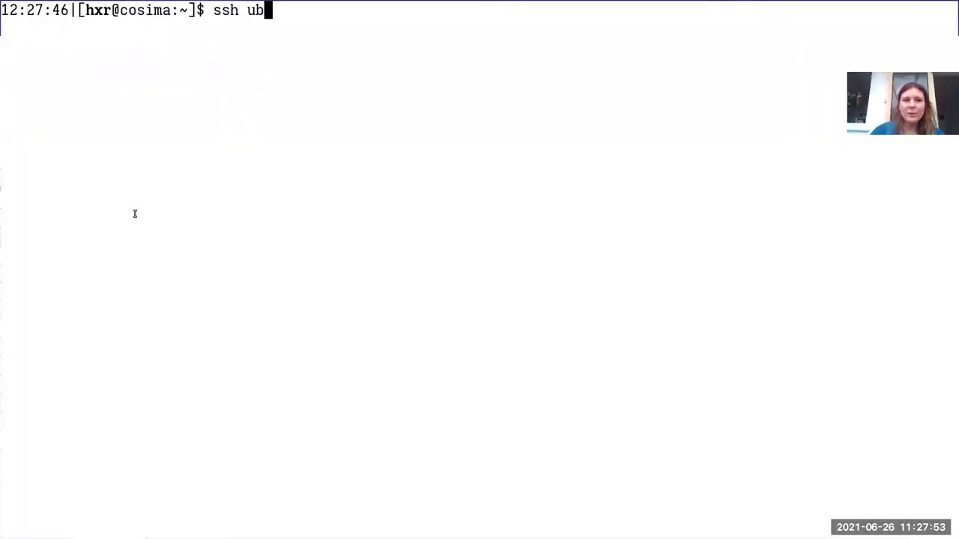
text(untu@)
key(ctrl+shift+v)
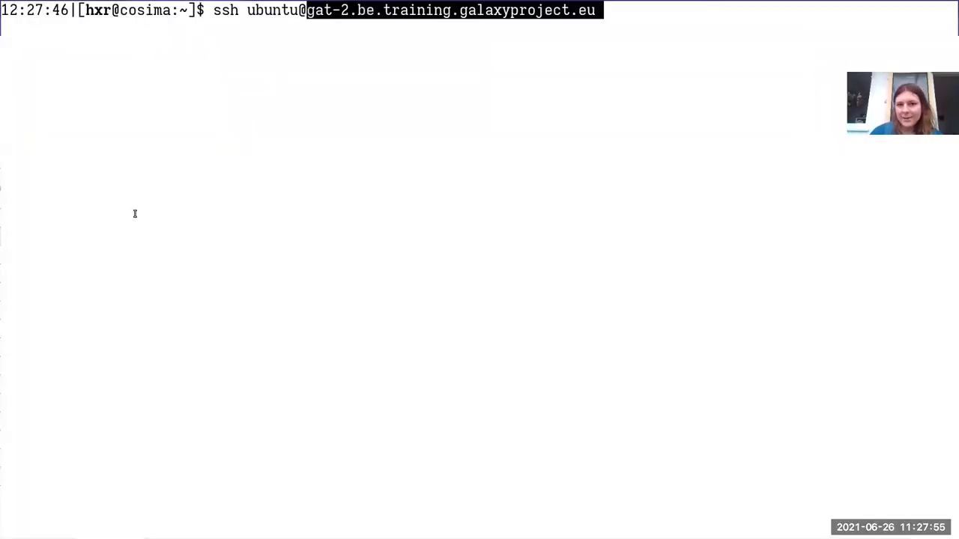
Copy gat-2's password from cell E4 and run the ssh command.
key(alt+Tab)
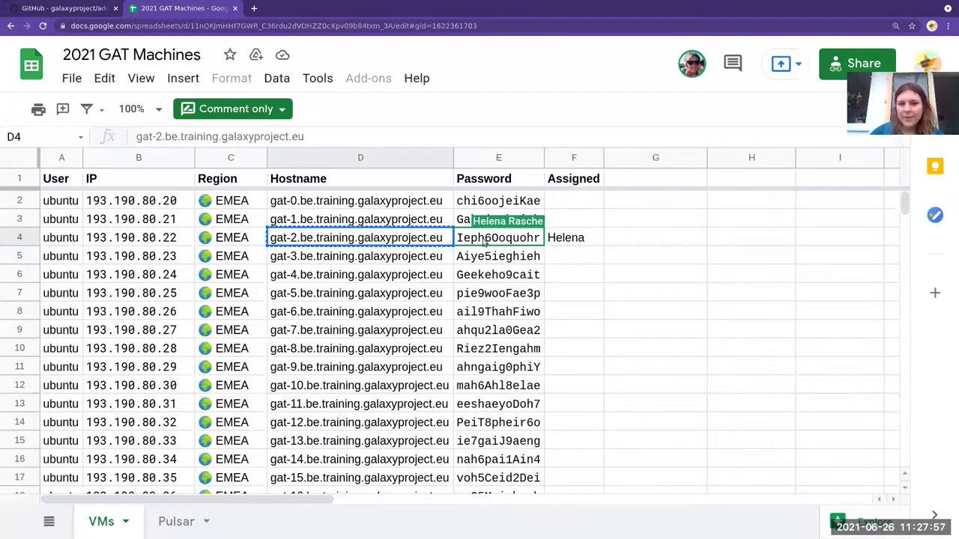
click(485, 241)
key(ctrl+c)
key(alt+Tab)
key(Return)
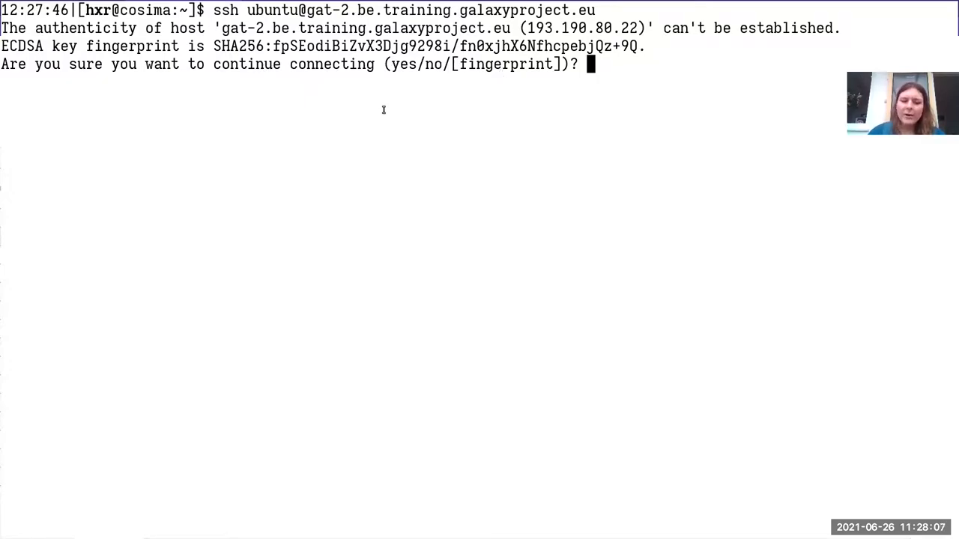
Accept the gat-2 host key with yes, log in with the password, then exit Byobu.
text(yes)
key(Return)
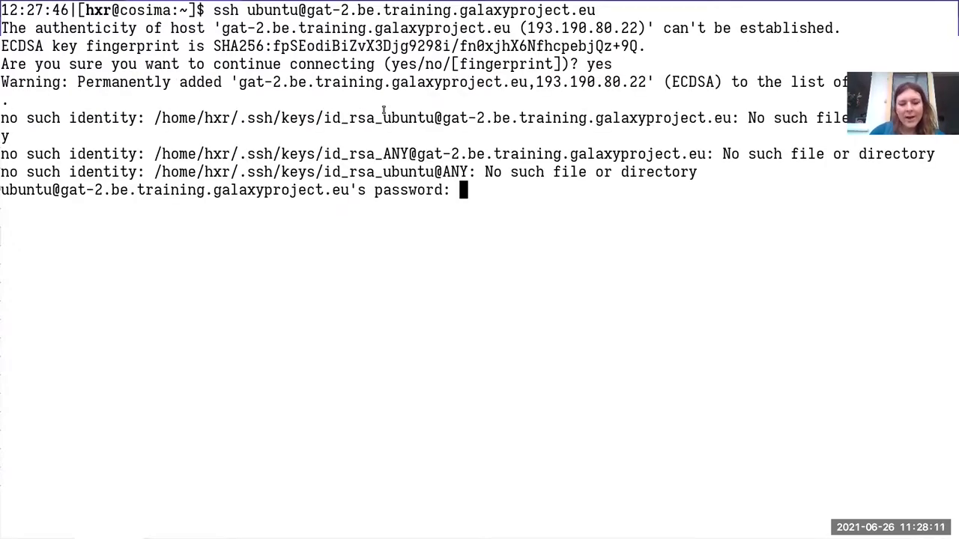
key(alt+Tab)
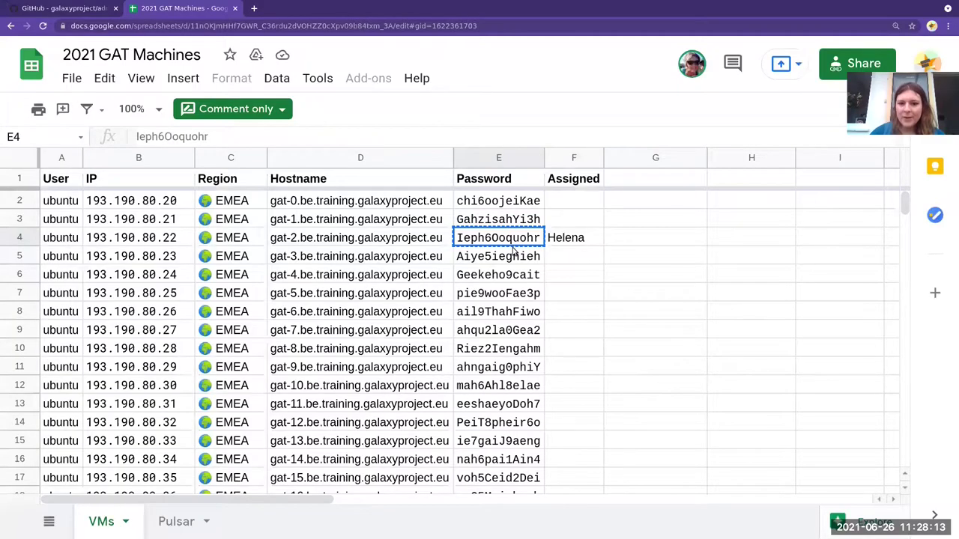
key(alt+Tab)
key(Return)
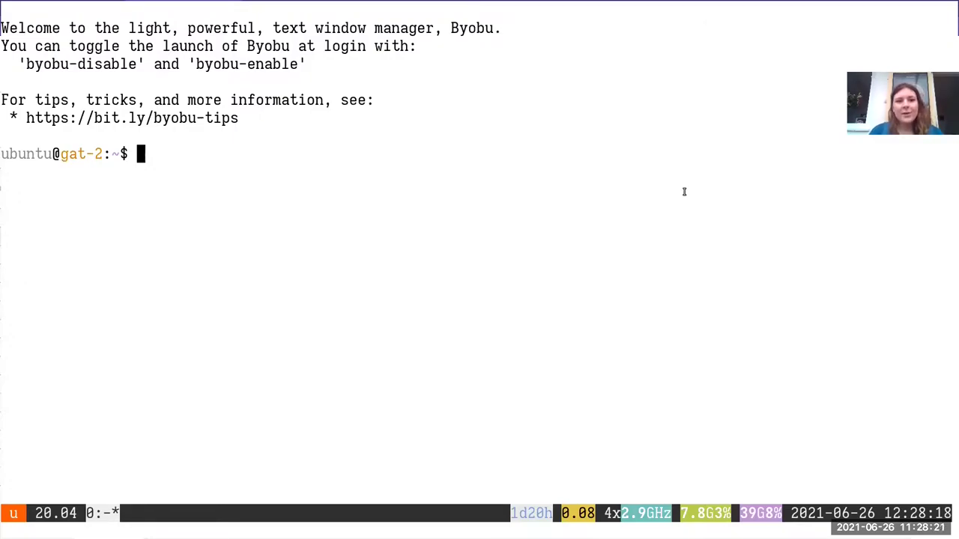
key(ctrl+d)
Open gat-2.be.training.galaxyproject.eu:8080 in a new tab using the hostname copied from D4.
key(alt+Tab)
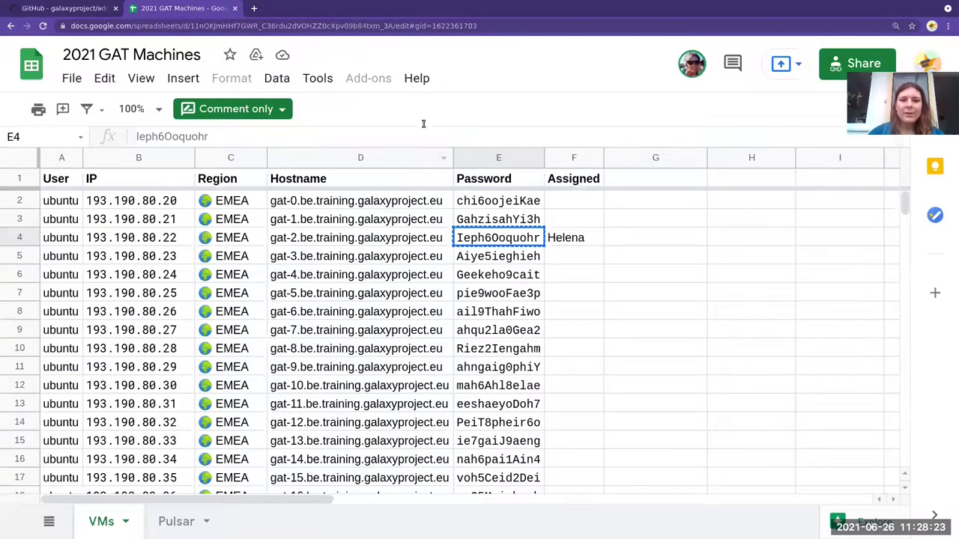
click(364, 244)
key(ctrl+c)
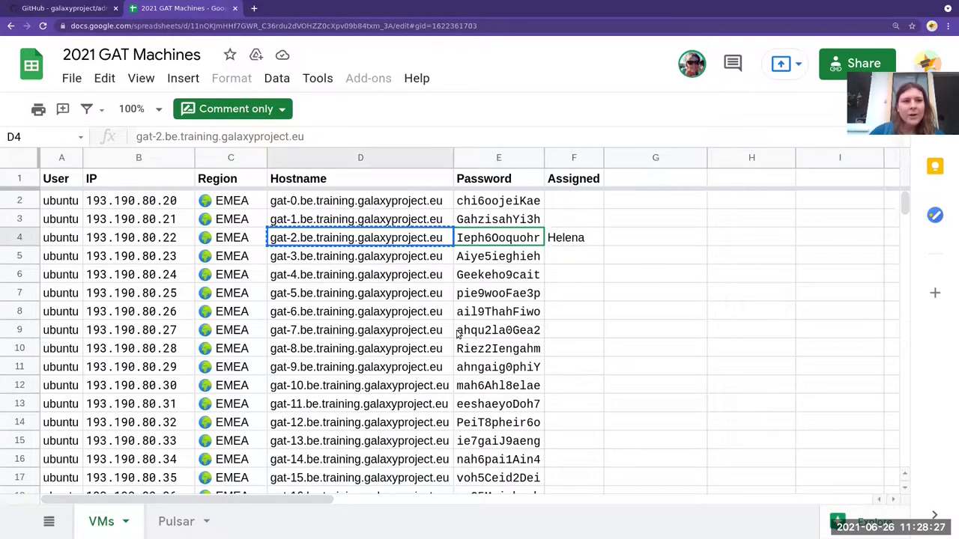
key(ctrl+t)
key(ctrl+v)
text(:8080)
key(Return)
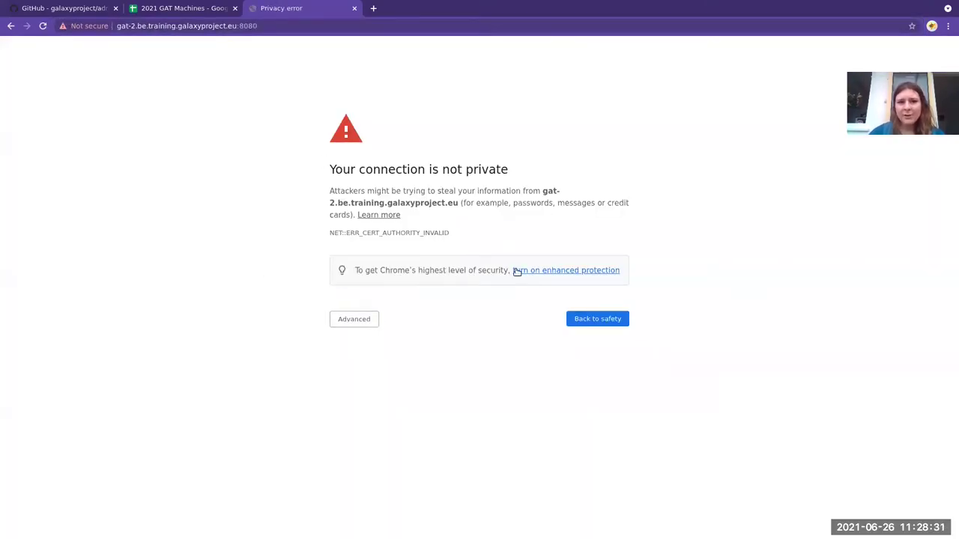
Proceed past the certificate warning and log in to Cockpit as ubuntu with gat-2's sheet password.
click(358, 322)
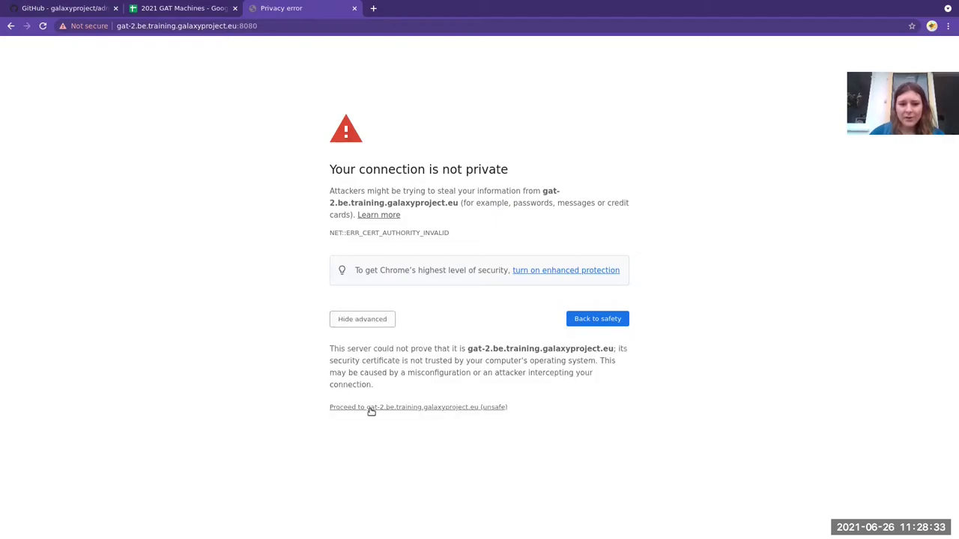
click(371, 409)
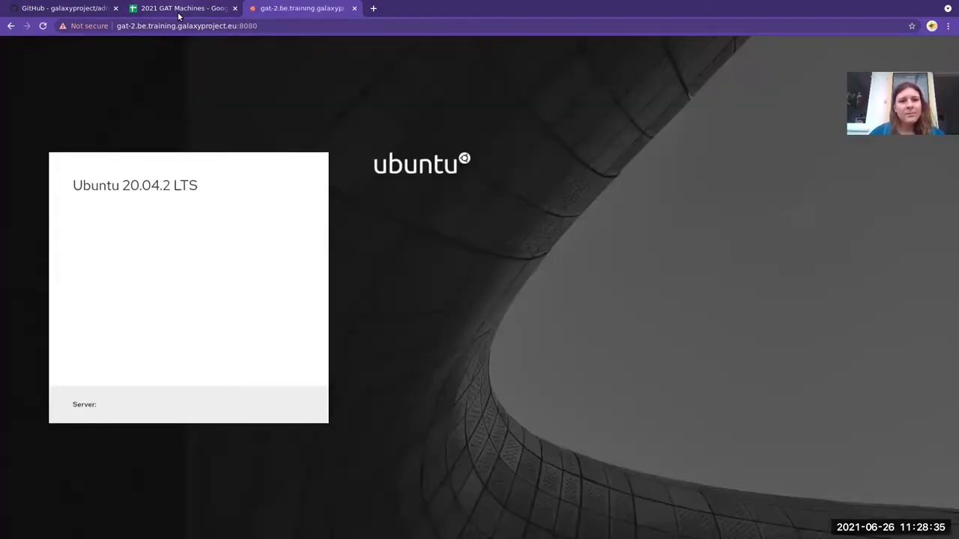
click(180, 11)
click(490, 246)
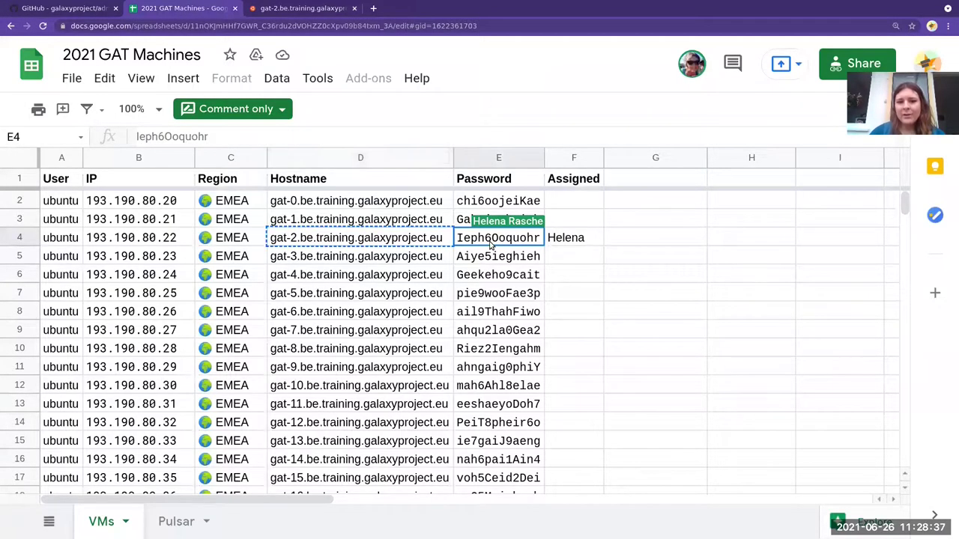
key(ctrl+c)
key(ctrl+Tab)
text(ubunt)
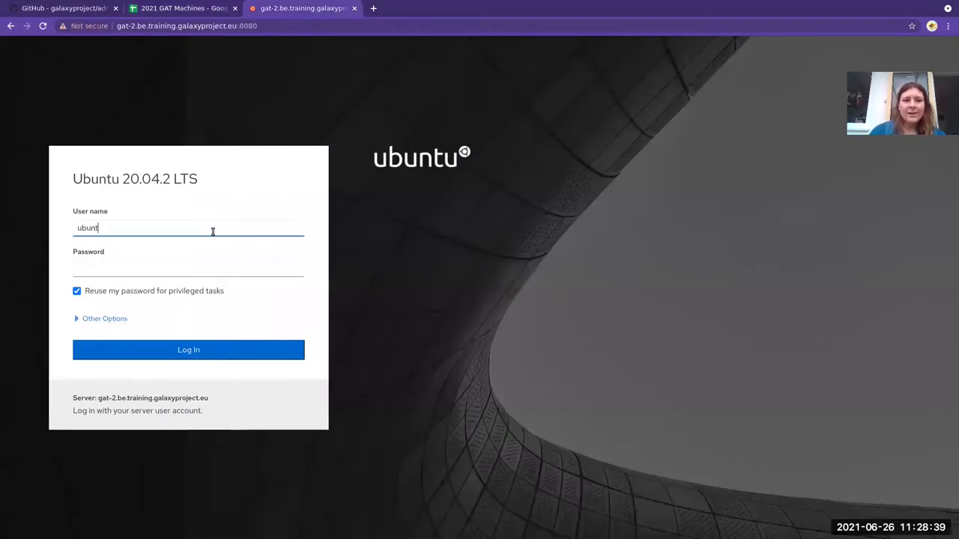
key(Tab)
key(ctrl+v)
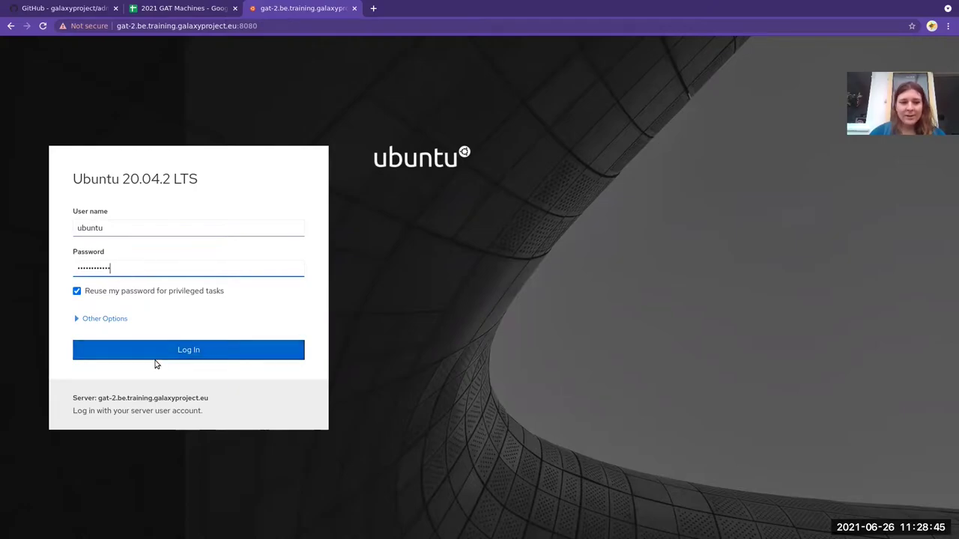
click(112, 358)
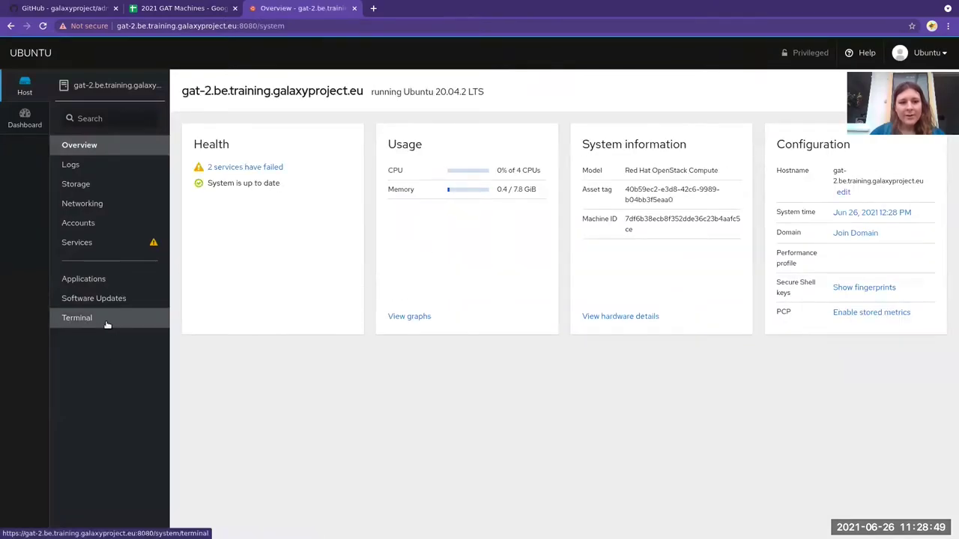
In Cockpit's web Terminal, list the home directory with ls and start byobu.
click(116, 319)
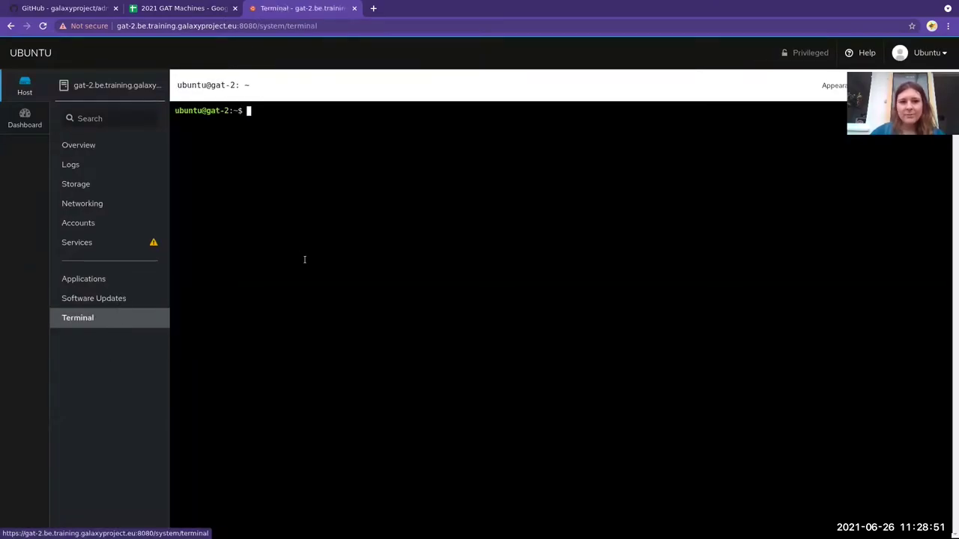
text(ls)
key(Return)
text(byo)
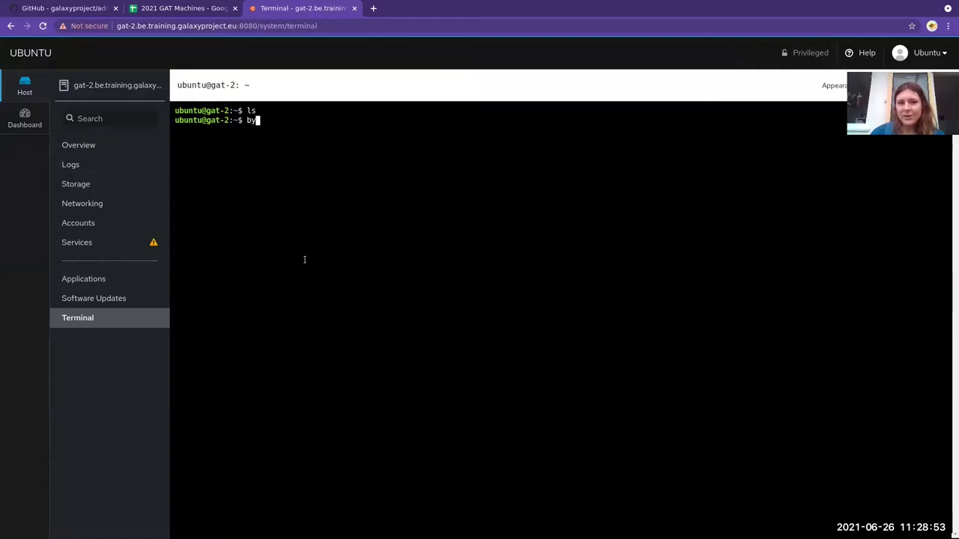
text(bu)
key(Return)
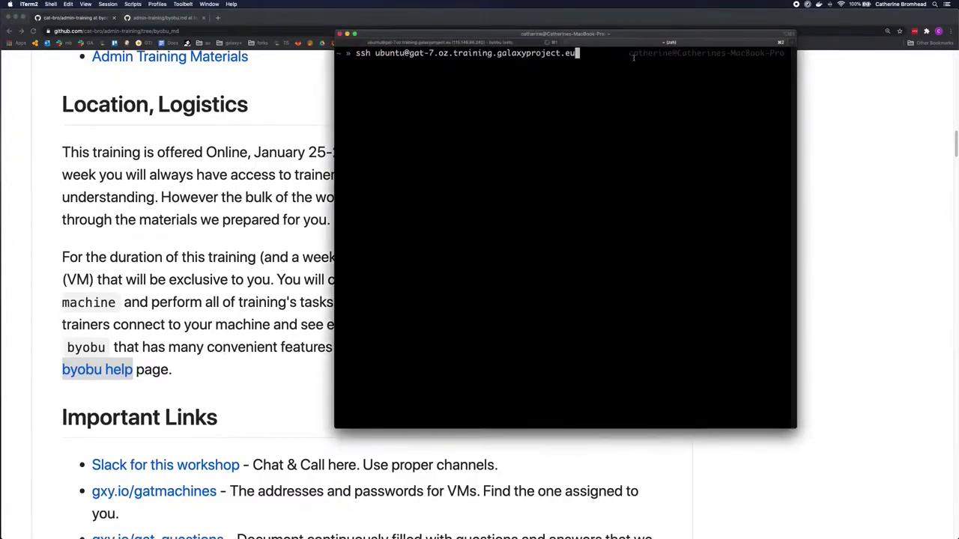
Log in to gat-7.oz.training.galaxyproject.eu as ubuntu and prepare cat tool_conf.xml via tab completion.
key(Return)
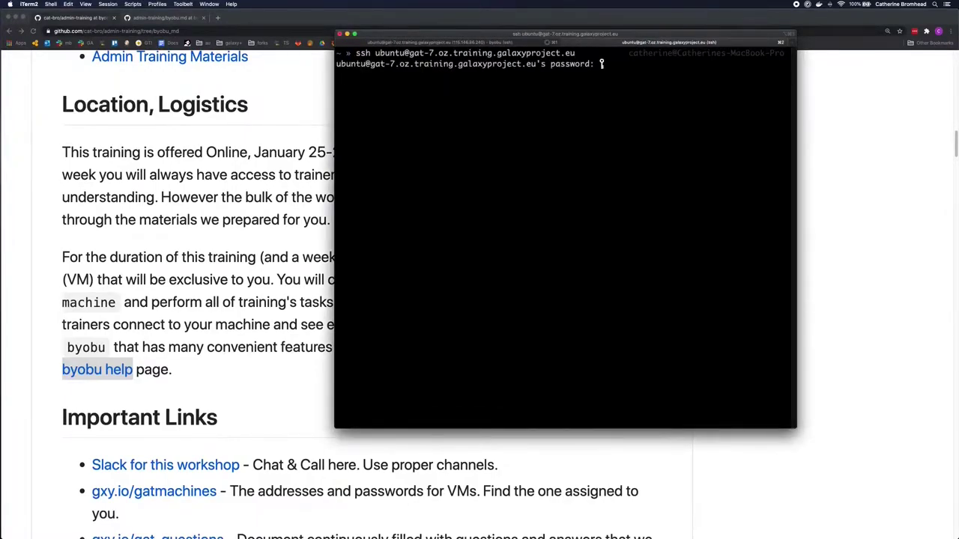
key(Return)
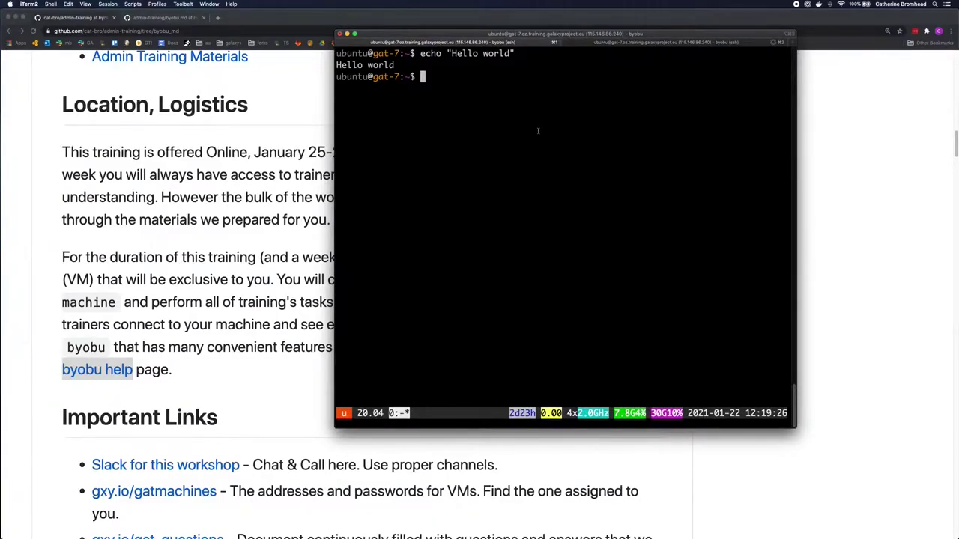
text(cat tool_c)
key(Tab)
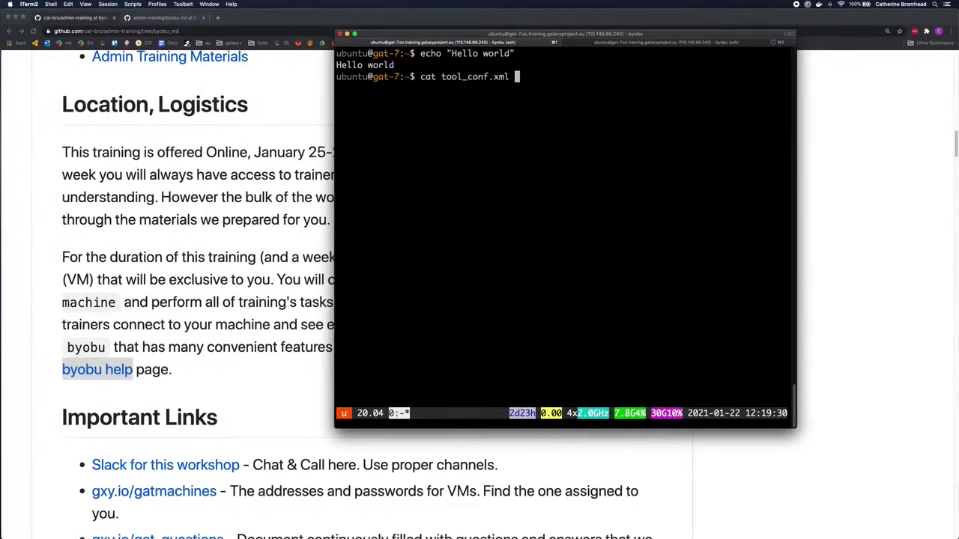
Print tool_conf.xml and step a few lines up and down in byobu scrollback mode.
key(Return)
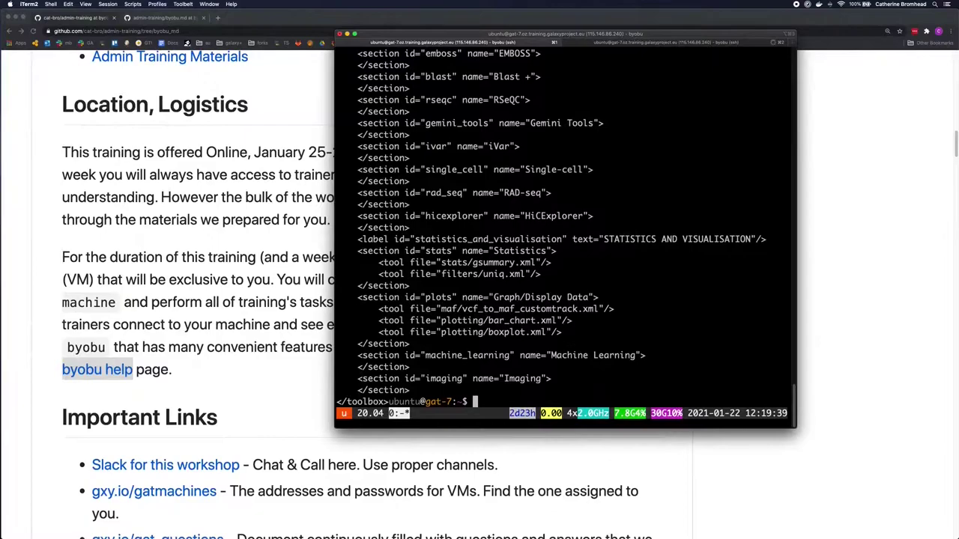
key(F7)
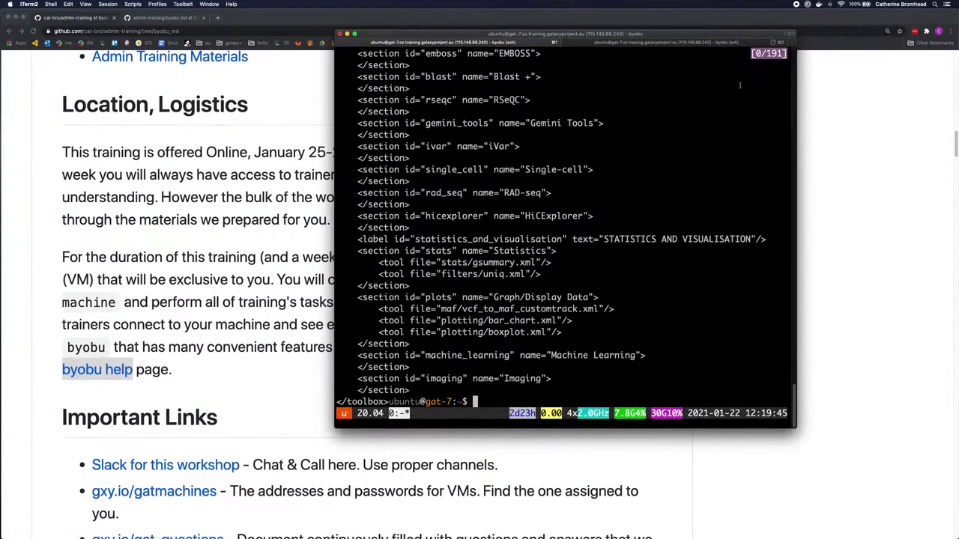
key(Up)
key(Up)
key(Up)
key(Up)
key(Up)
key(Up)
key(Up)
key(Up)
key(Up)
key(Up)
key(Up)
key(Up)
key(Up)
key(Up)
key(Up)
key(Up)
key(Up)
key(Up)
key(Up)
key(Up)
key(Up)
key(Up)
key(Up)
key(Up)
key(Up)
key(Up)
key(Up)
key(Up)
key(Up)
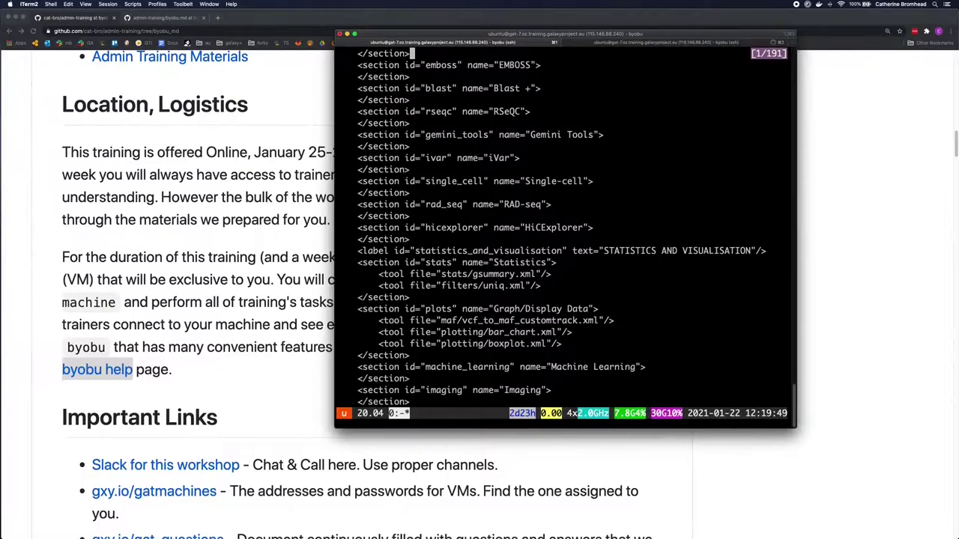
key(Up)
key(Down)
key(Down)
key(Down)
key(Down)
key(Down)
key(Down)
key(Down)
key(Down)
key(Down)
key(Down)
key(Down)
key(Down)
key(Down)
key(Down)
key(Down)
key(Down)
key(Down)
key(Down)
key(Down)
key(Down)
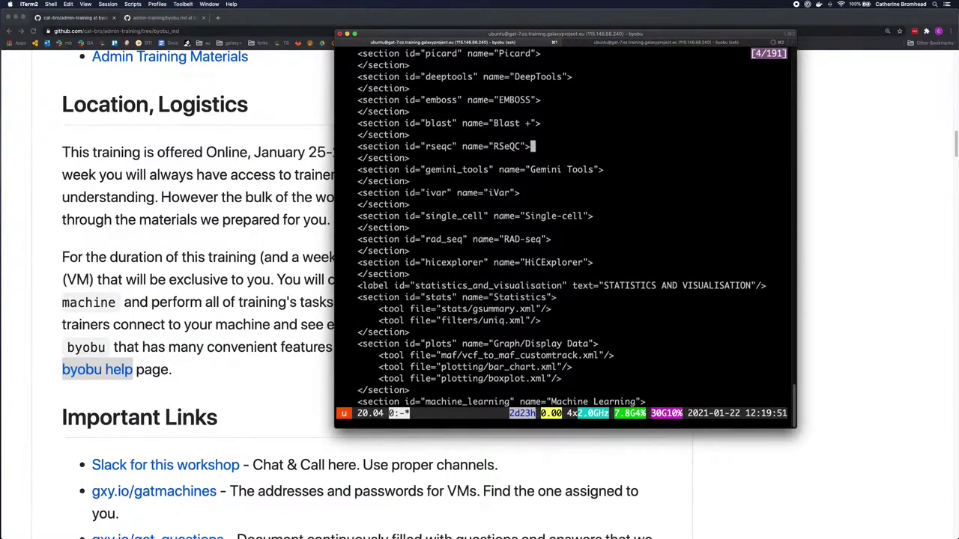
key(Down)
key(Down)
key(Down)
key(Down)
Page through the earlier XML sections, then leave scrollback to return to the prompt.
key(Page_Up)
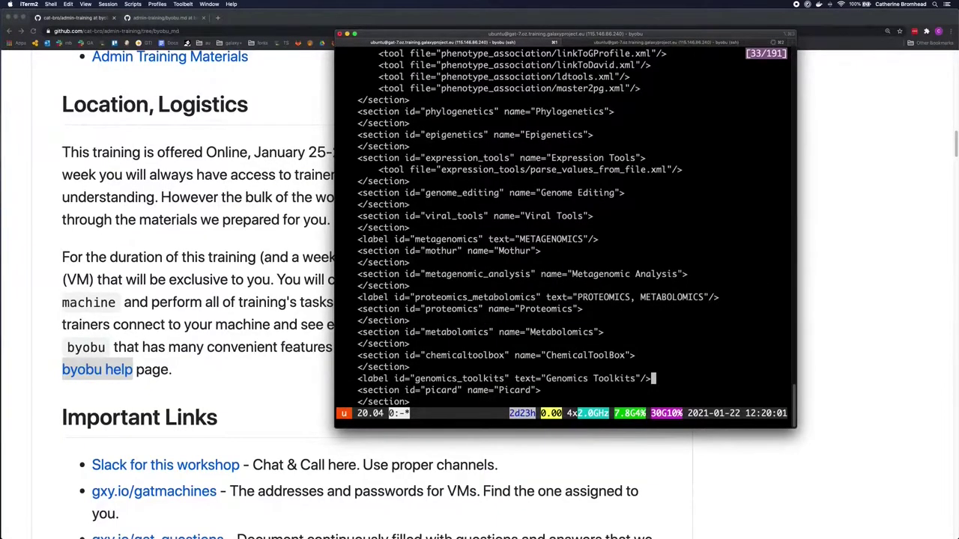
key(Page_Down)
key(Page_Up)
key(Page_Up)
key(Page_Up)
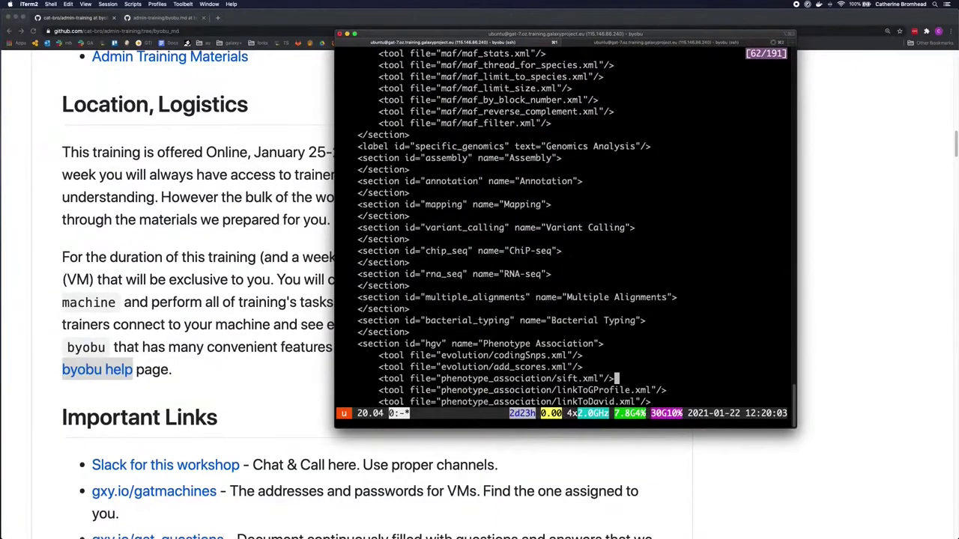
key(Page_Down)
key(Page_Down)
key(Page_Down)
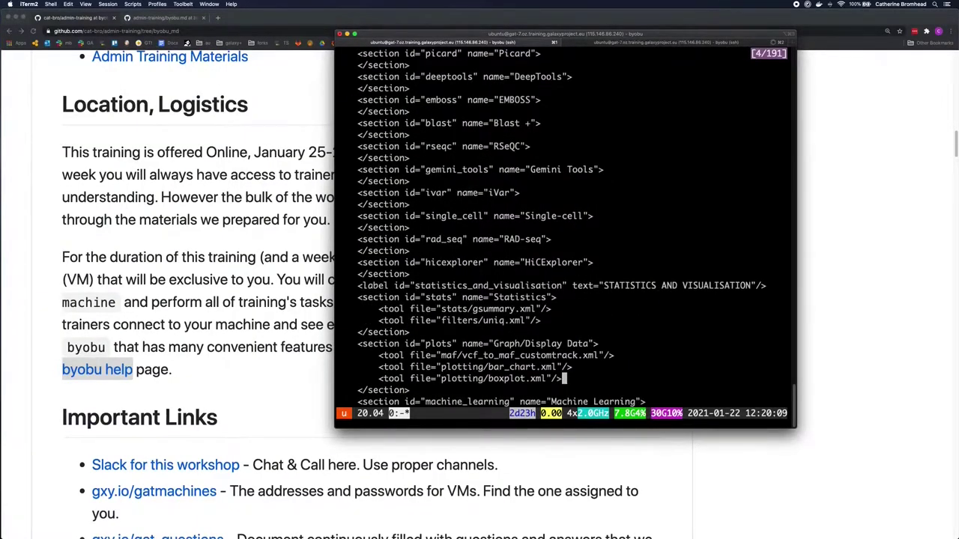
key(q)
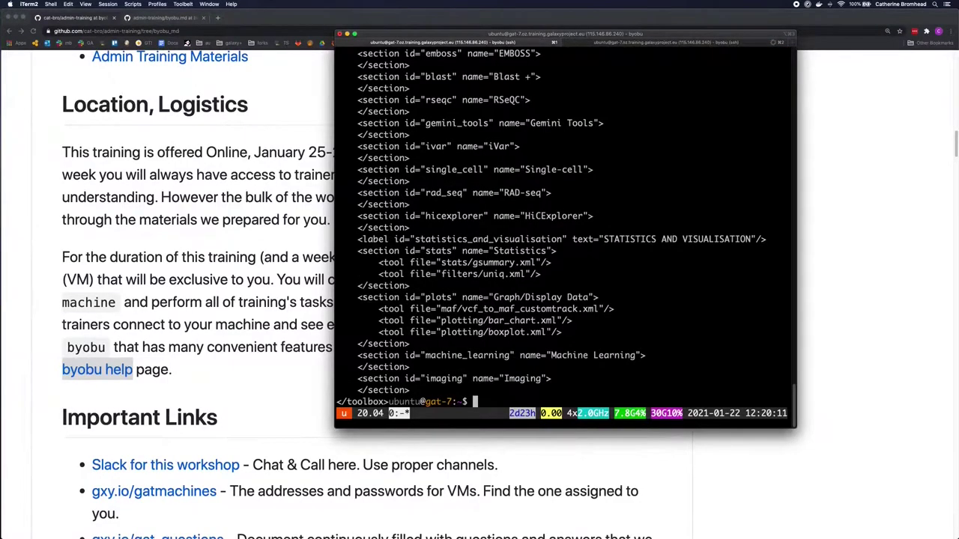
Open the repository's byobu help page and scroll down to its Scrolling key bindings.
click(48, 311)
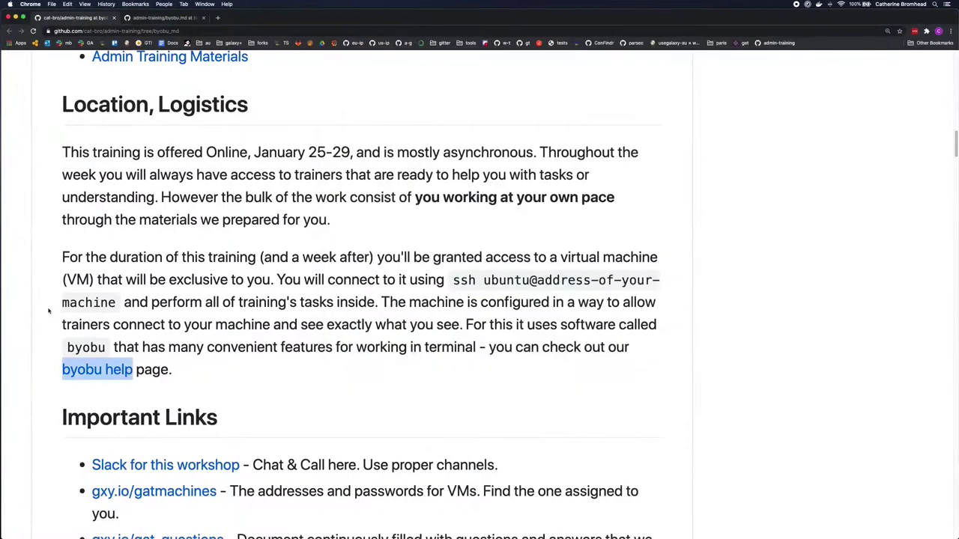
click(106, 372)
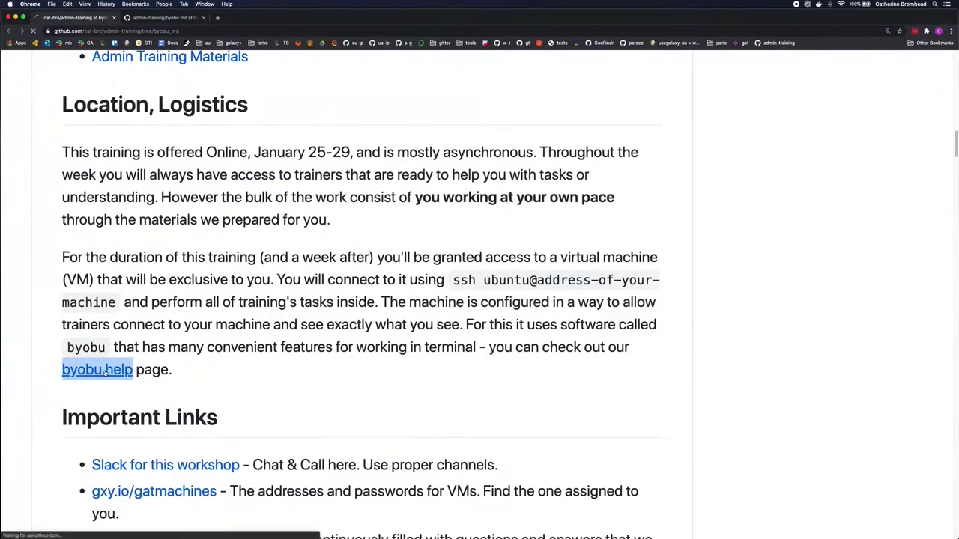
scroll(316, 337, down, 6)
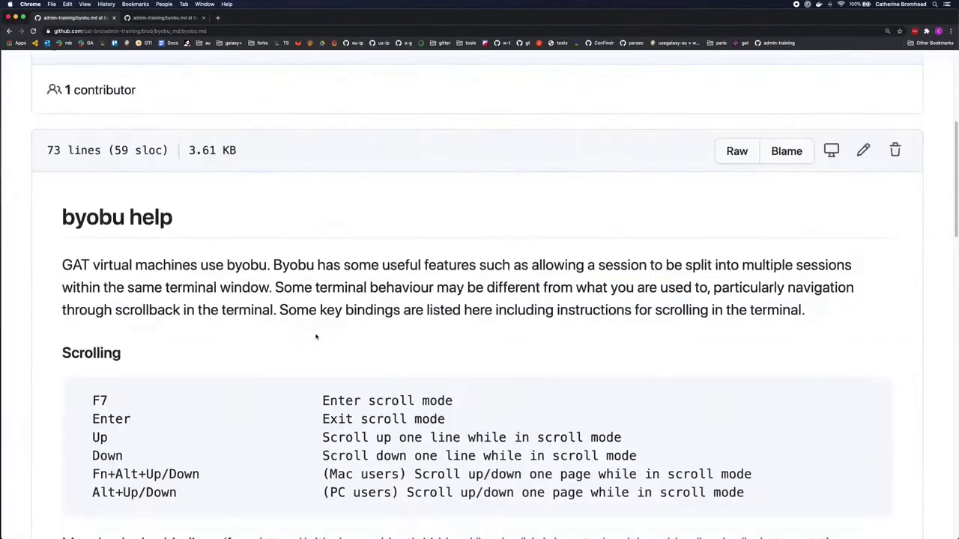
scroll(317, 324, down, 2)
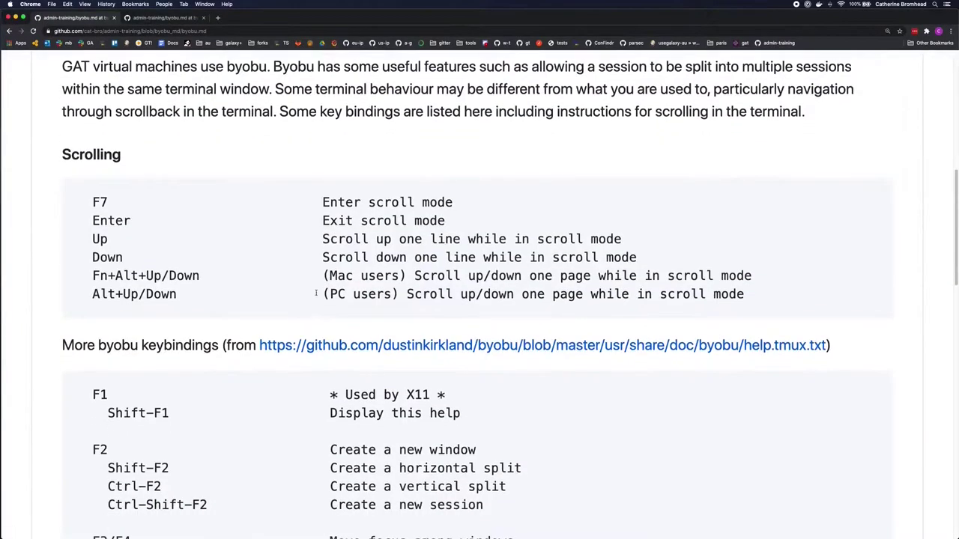
scroll(316, 293, down, 1)
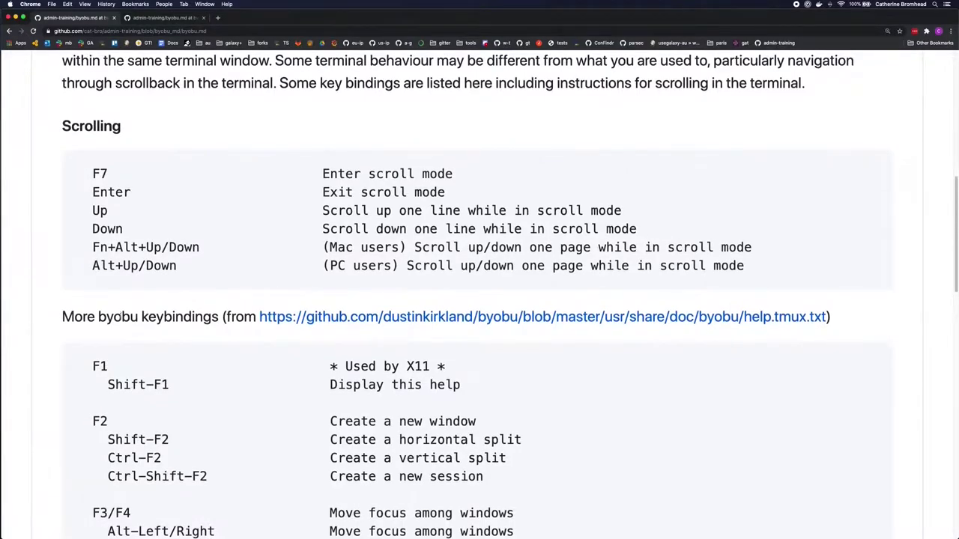